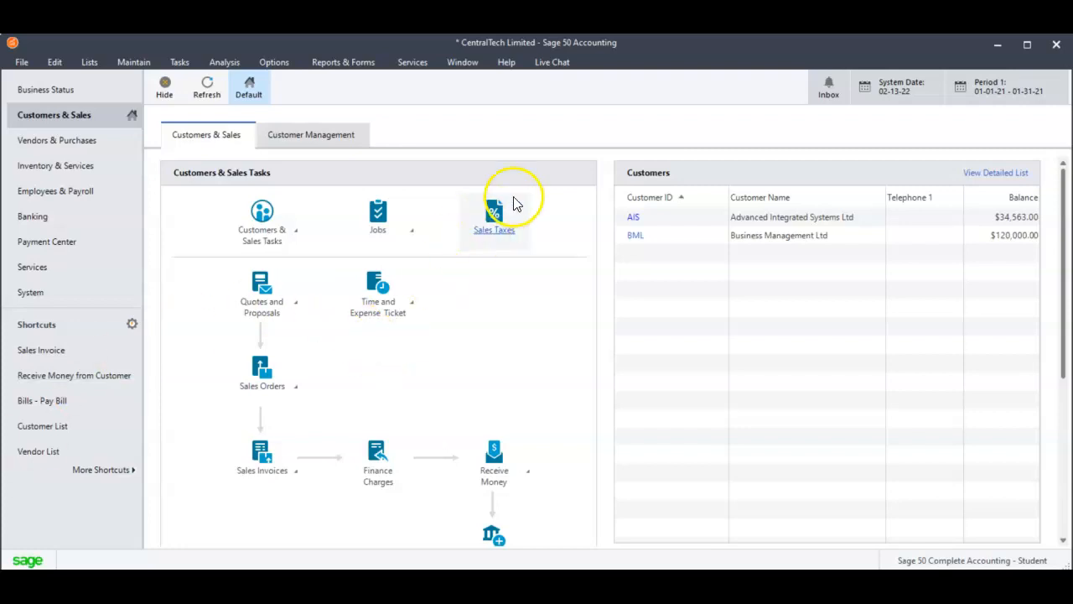
- Start setting up a new sales tax with a total rate of 15%
click(494, 214)
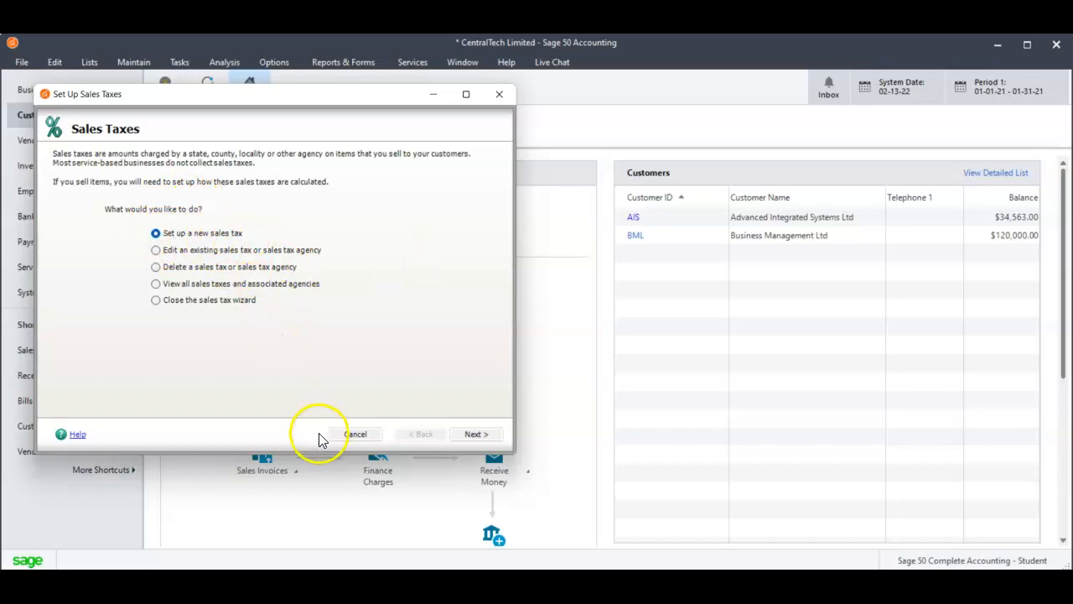
click(475, 434)
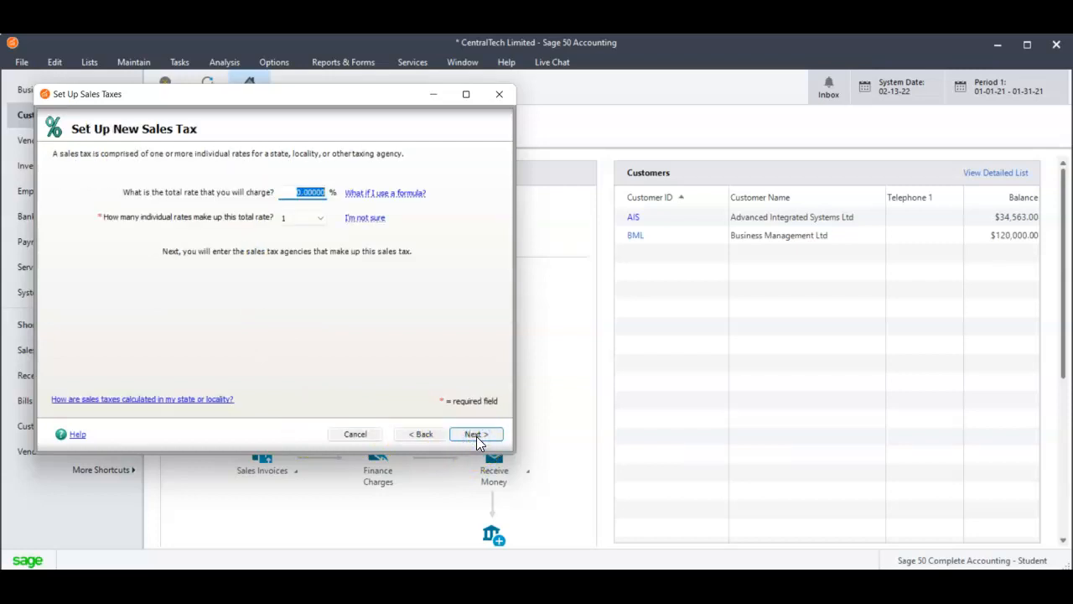
text(15)
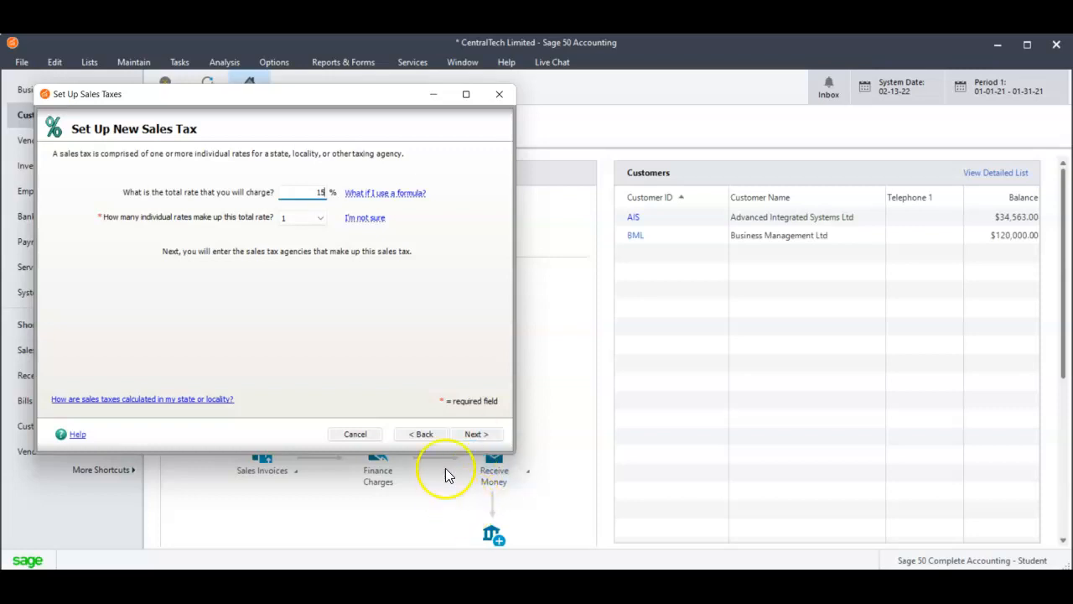
click(475, 436)
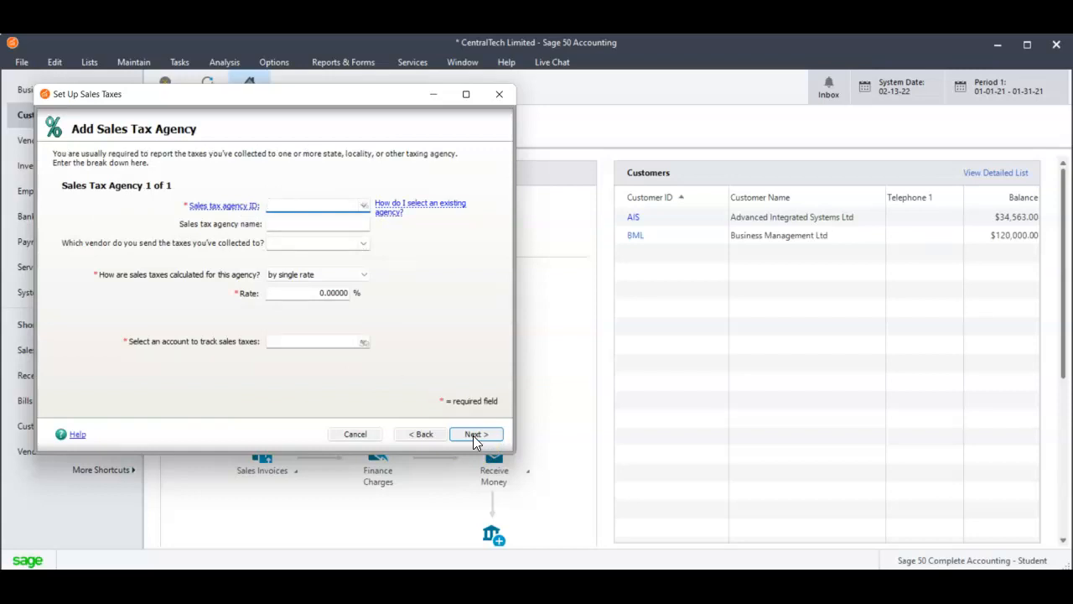
- Identify the sales tax agency with the ID INREV and the name Inland Revenue
text(INREV)
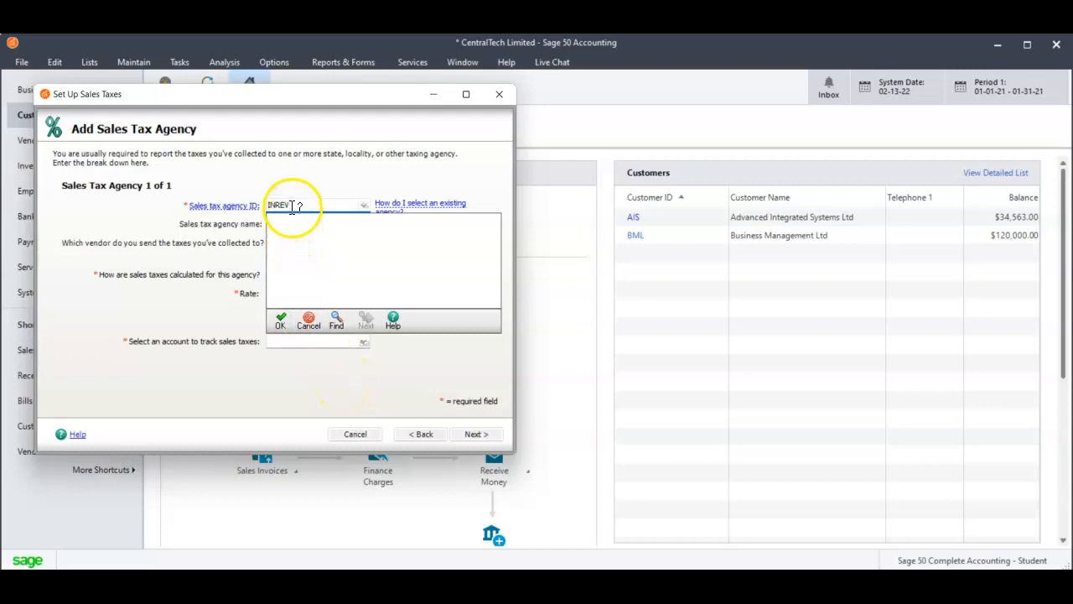
click(281, 319)
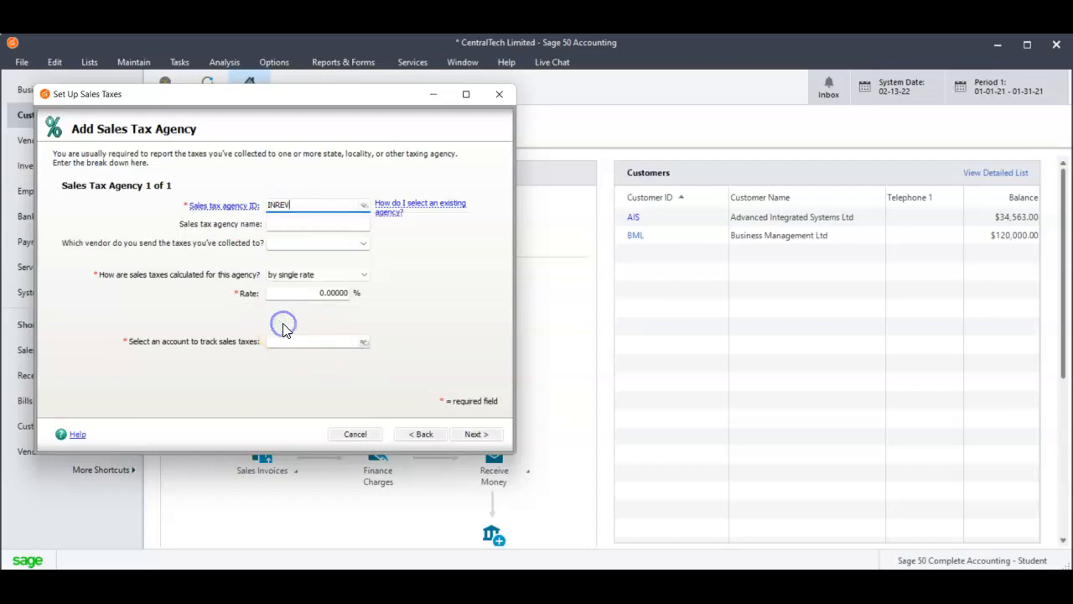
click(279, 227)
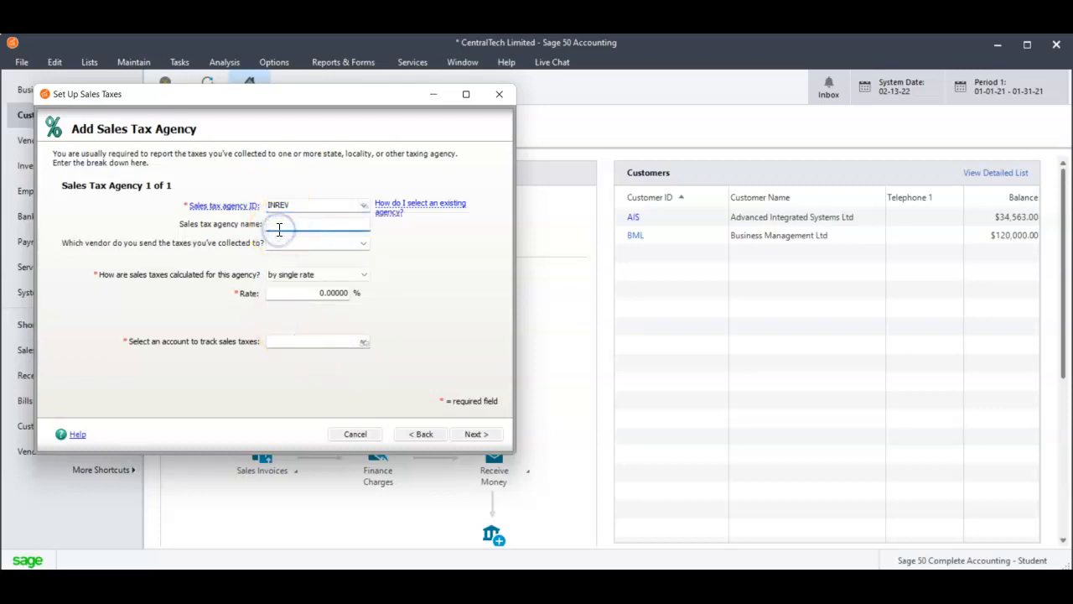
text(Inland Revenue)
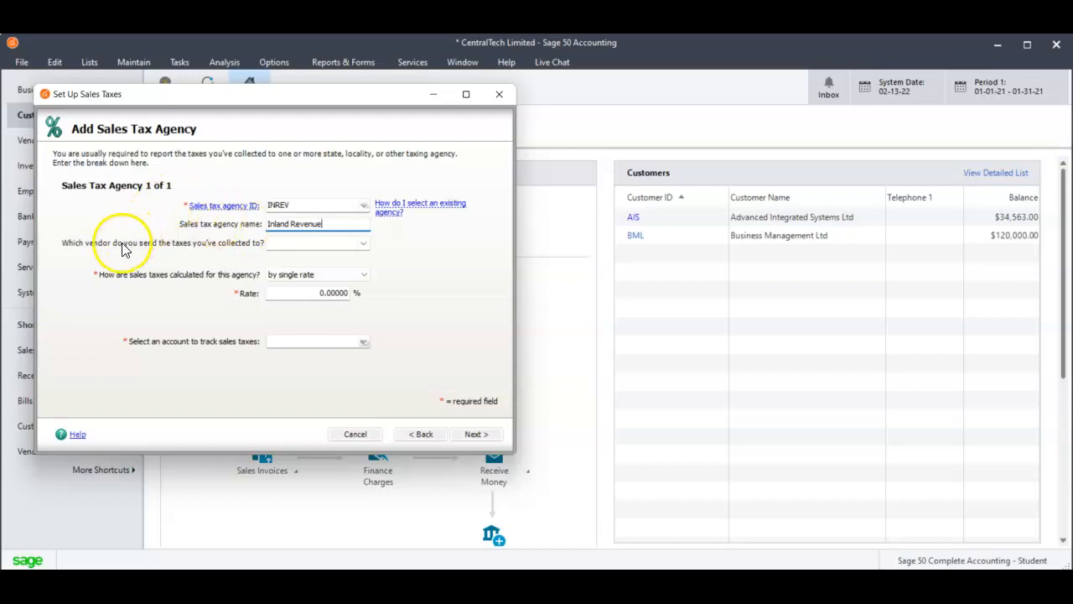
- Start a new vendor for the collected taxes with the ID IR and the name Inland Revenue
click(366, 246)
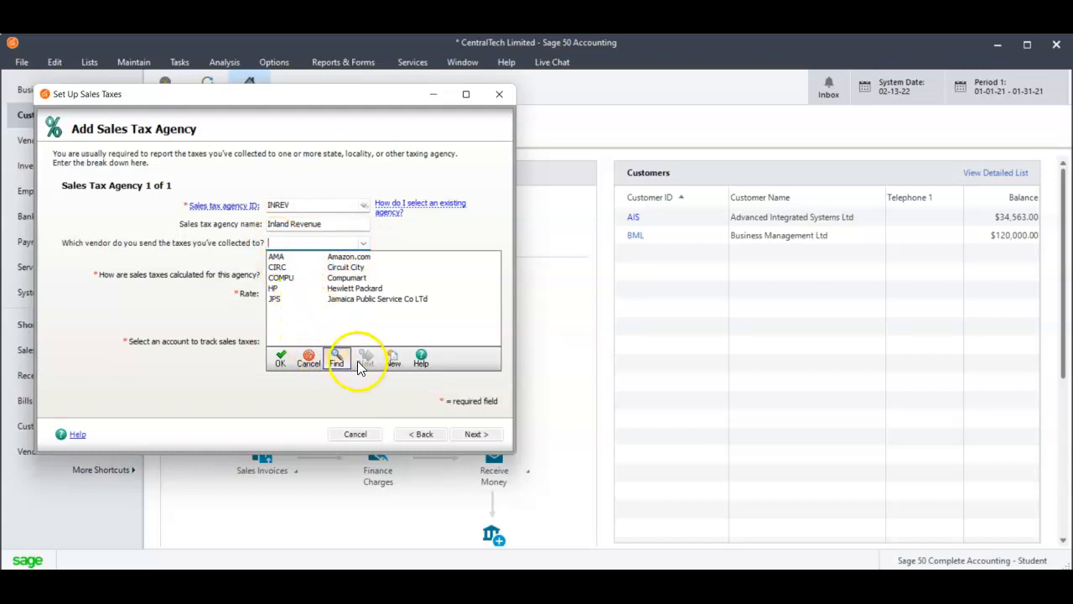
click(393, 360)
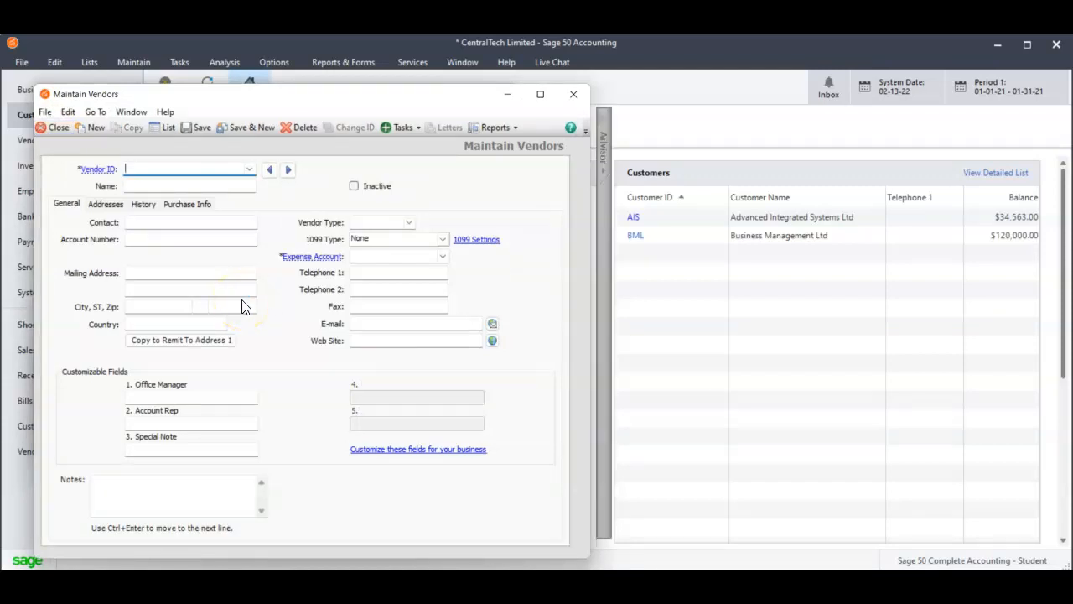
text(I)
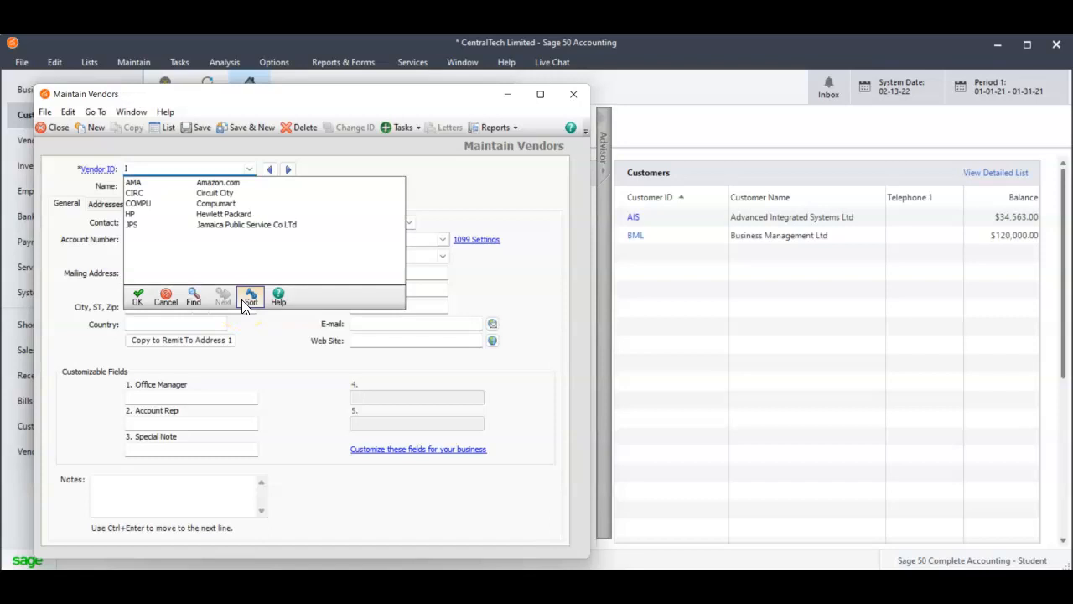
text(R)
key(Tab)
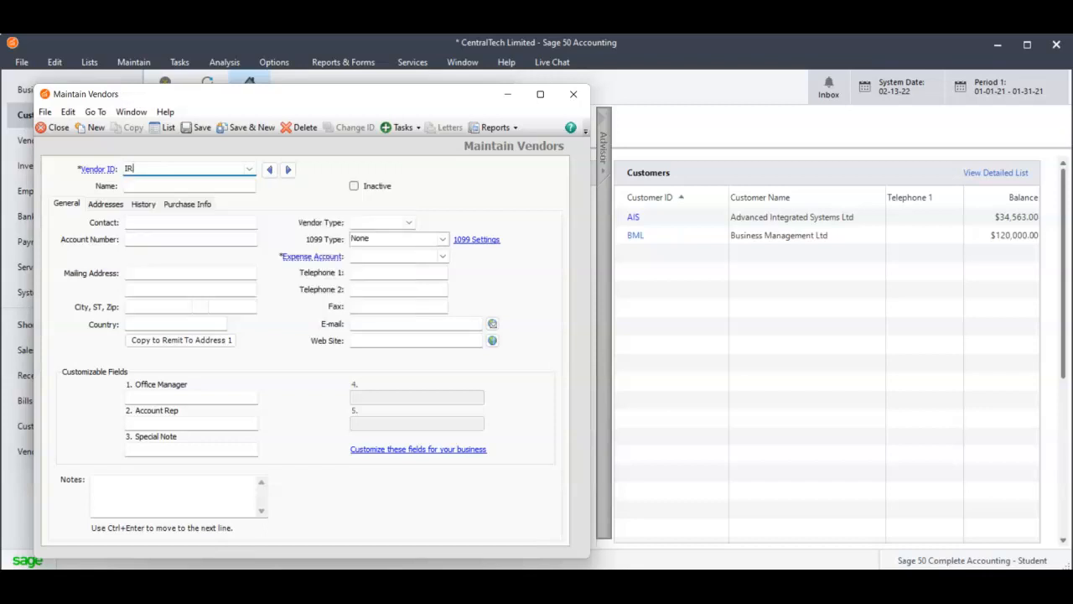
text(Inlansf)
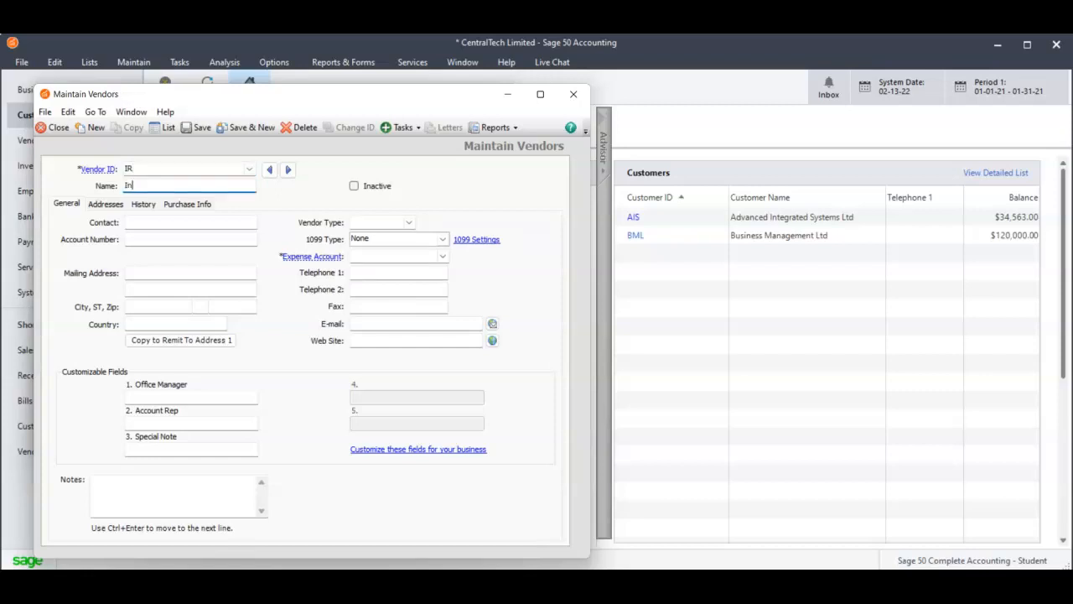
key(BackSpace)
key(BackSpace)
text(d Revenue)
key(Tab)
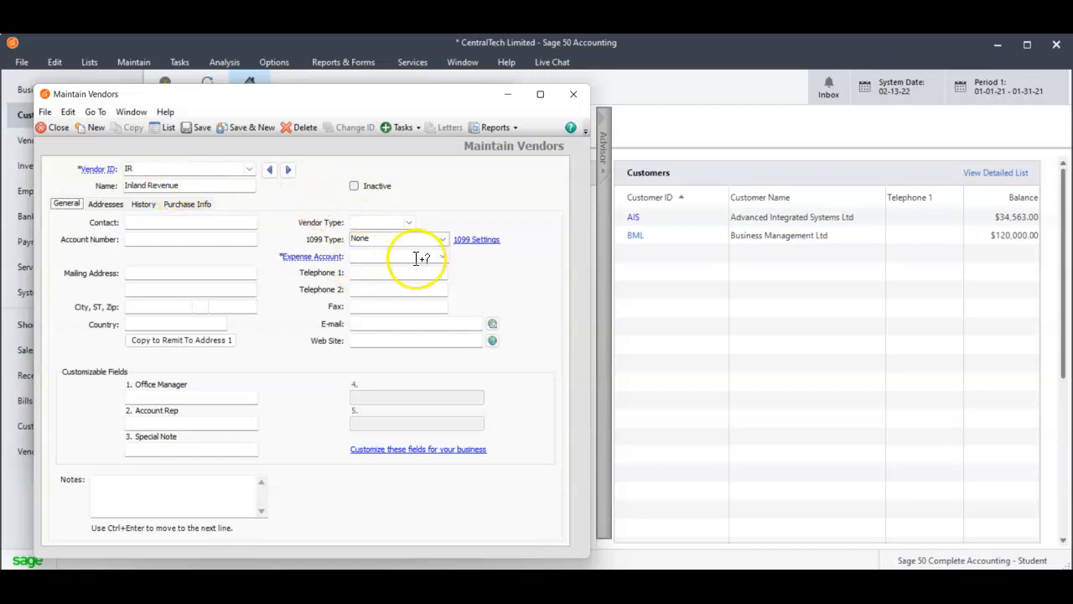
- Set the Inland Revenue vendor's expense account to 23100 Sales Tax Payable and save the vendor record
click(441, 257)
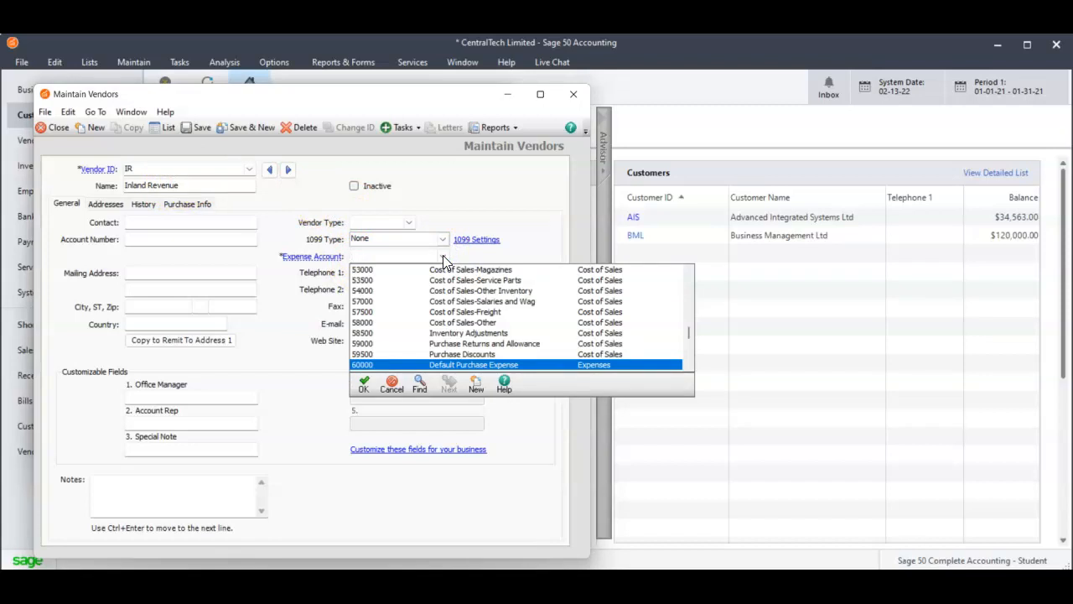
scroll(446, 262, down, 3)
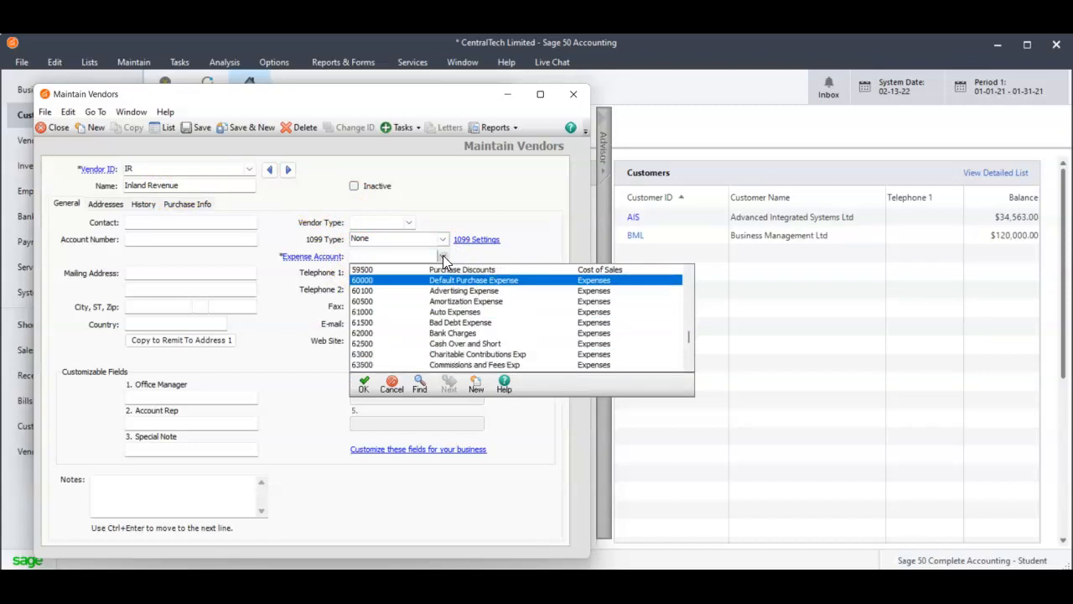
scroll(444, 262, down, 6)
scroll(444, 262, up, 13)
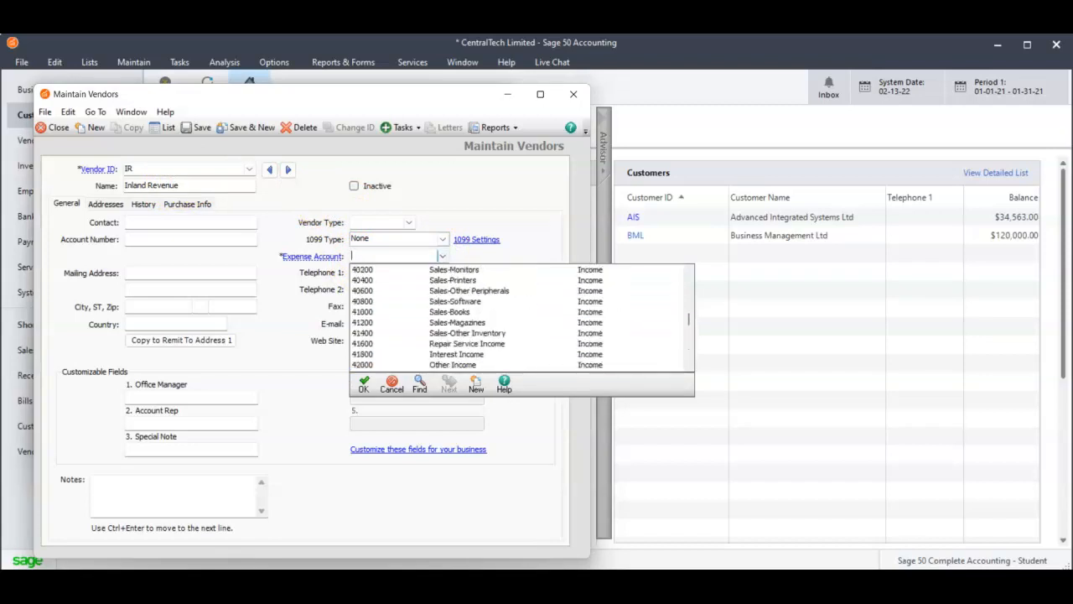
scroll(443, 263, up, 2)
scroll(443, 262, up, 3)
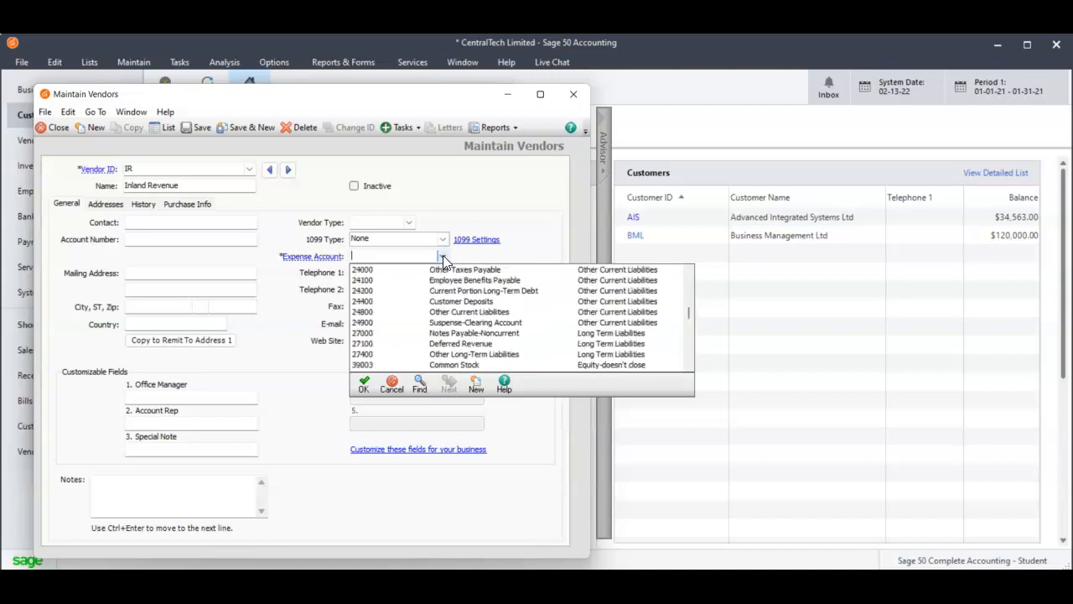
scroll(444, 262, up, 2)
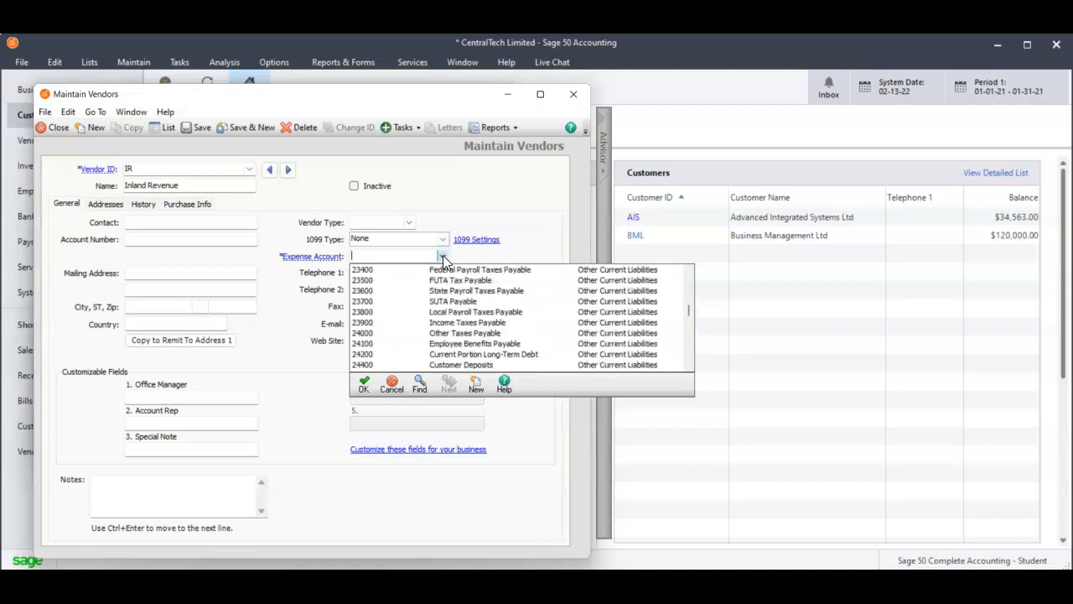
scroll(444, 261, up, 1)
scroll(442, 262, up, 1)
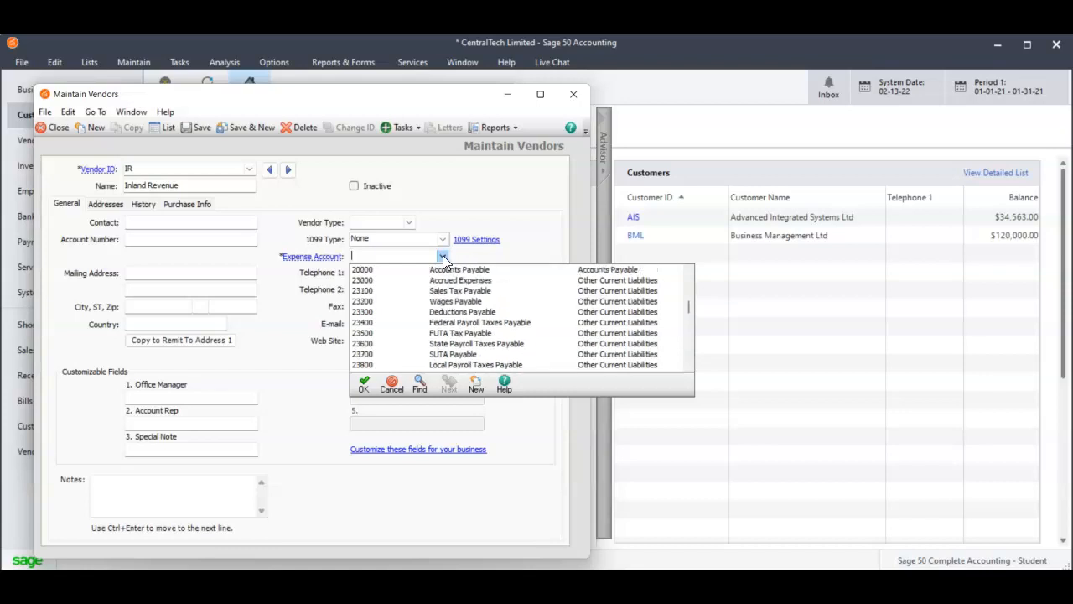
click(362, 292)
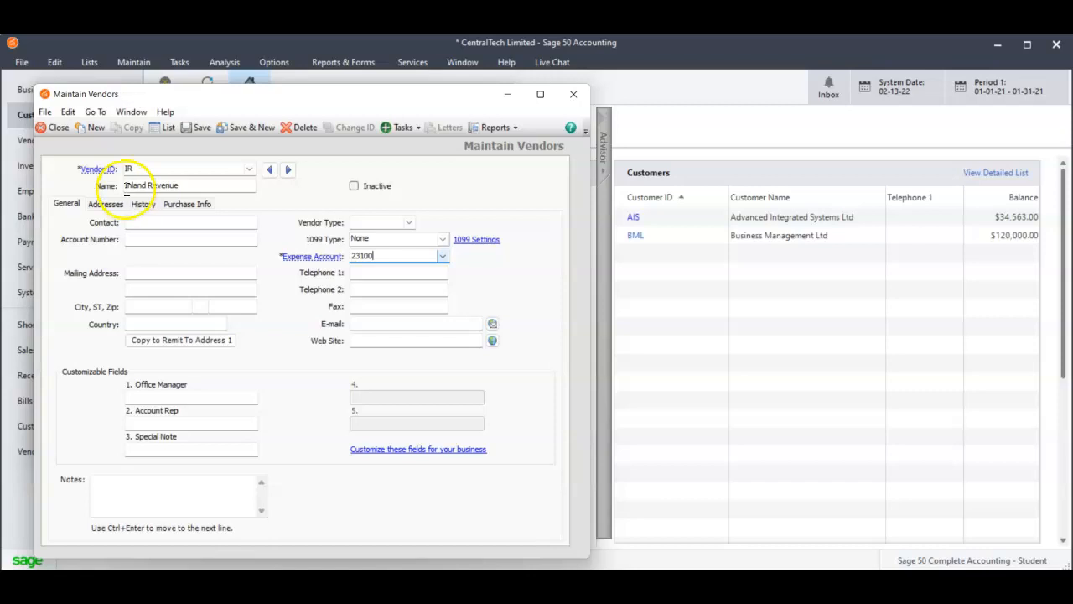
click(199, 128)
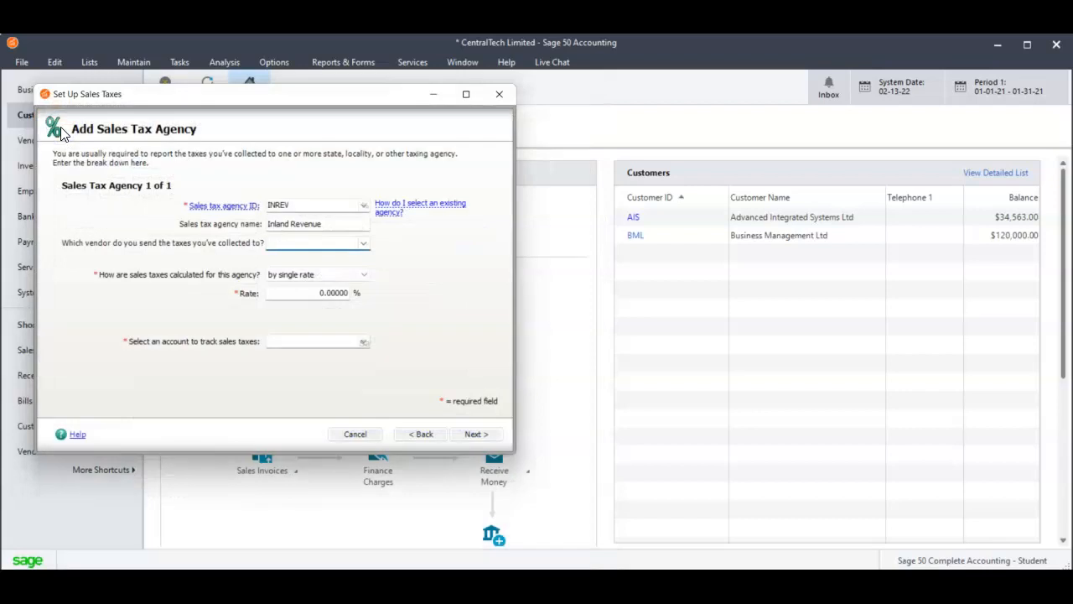
- Complete the tax agency with vendor IR, a 15% rate and account 23100 for tracking sales taxes
text(ir)
key(Tab)
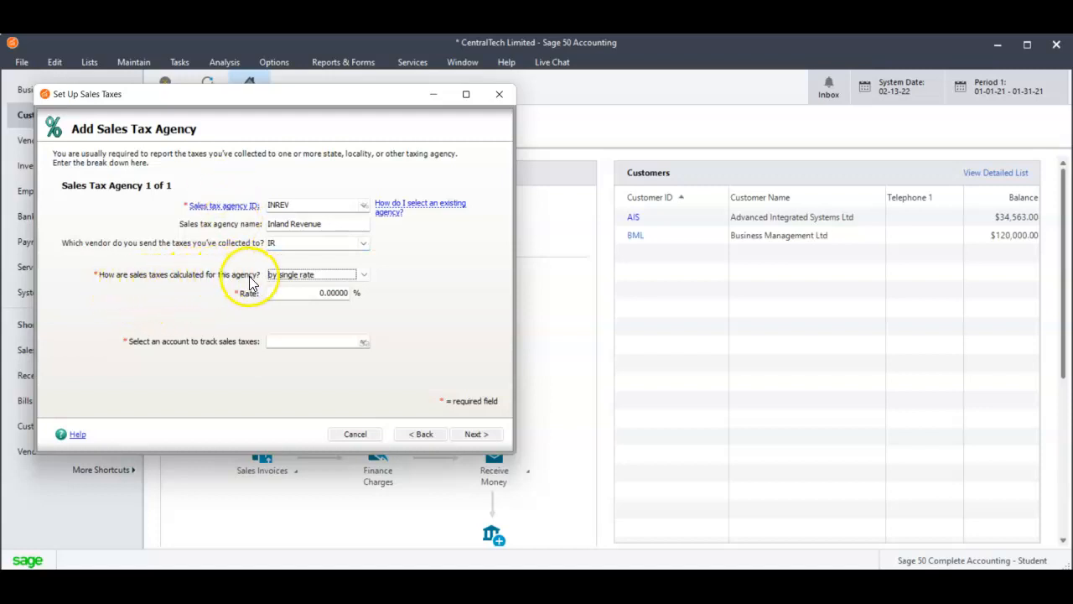
click(316, 291)
text(15)
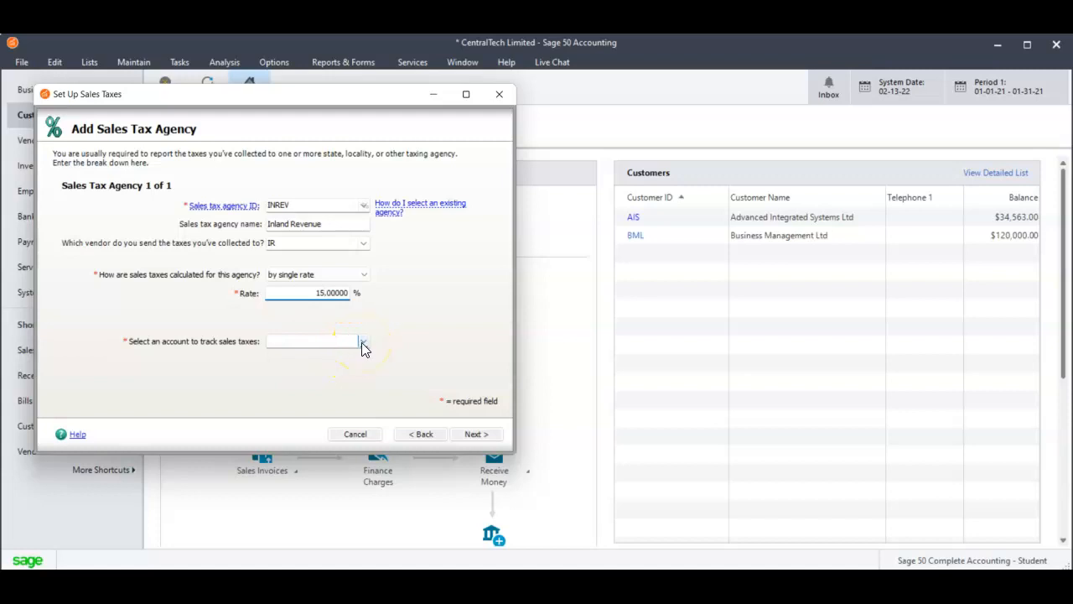
click(340, 341)
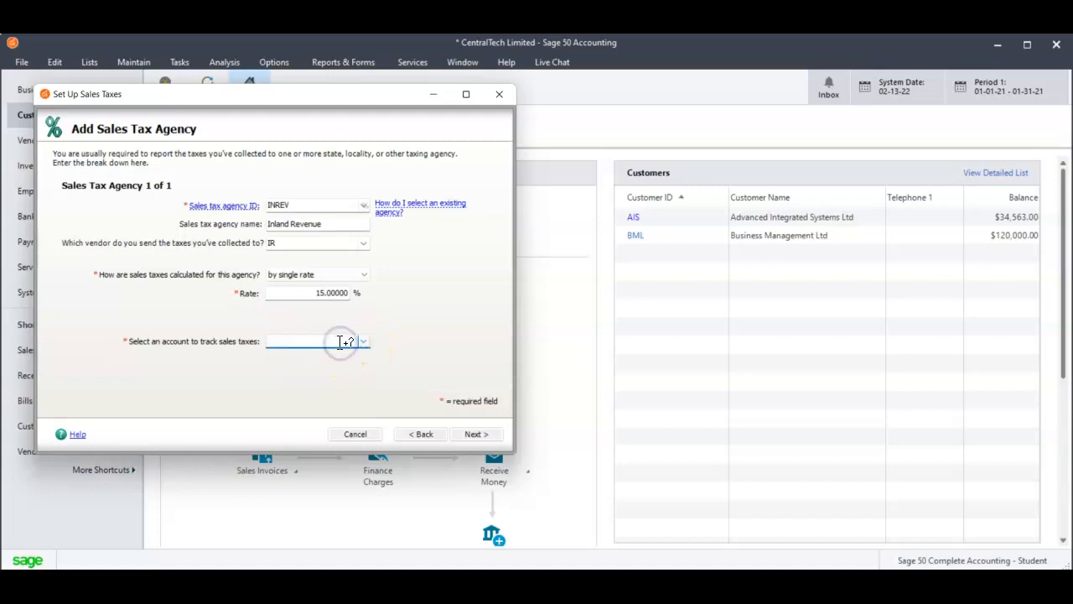
text(23100)
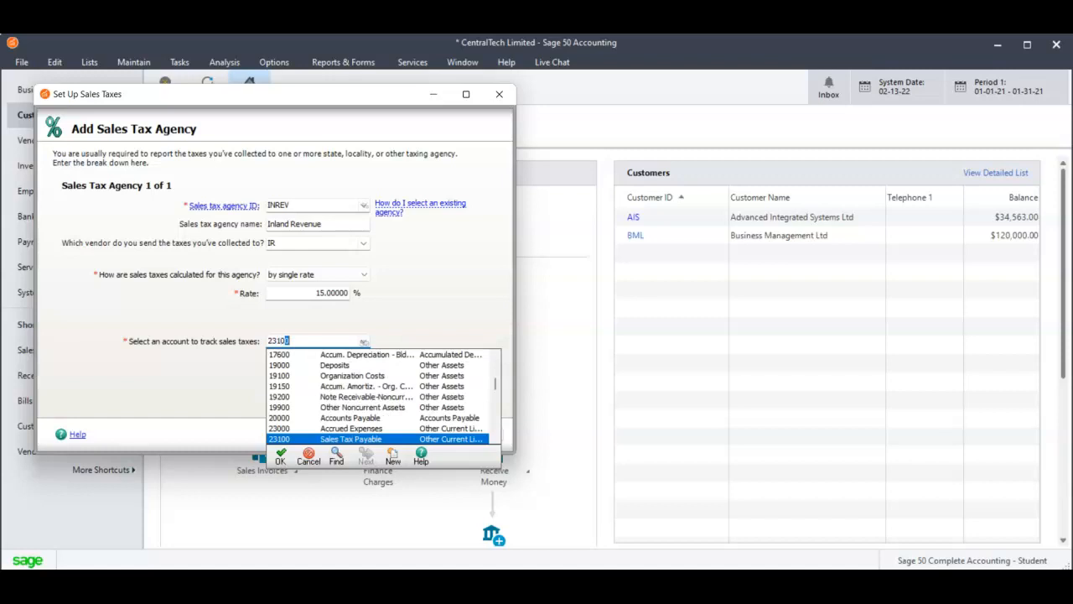
key(Return)
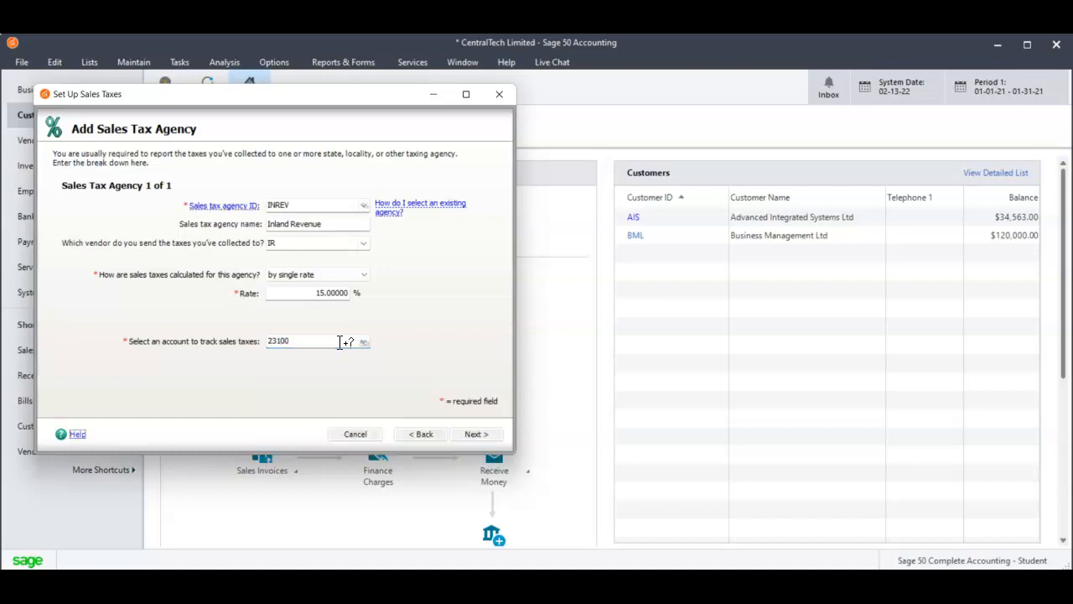
click(478, 436)
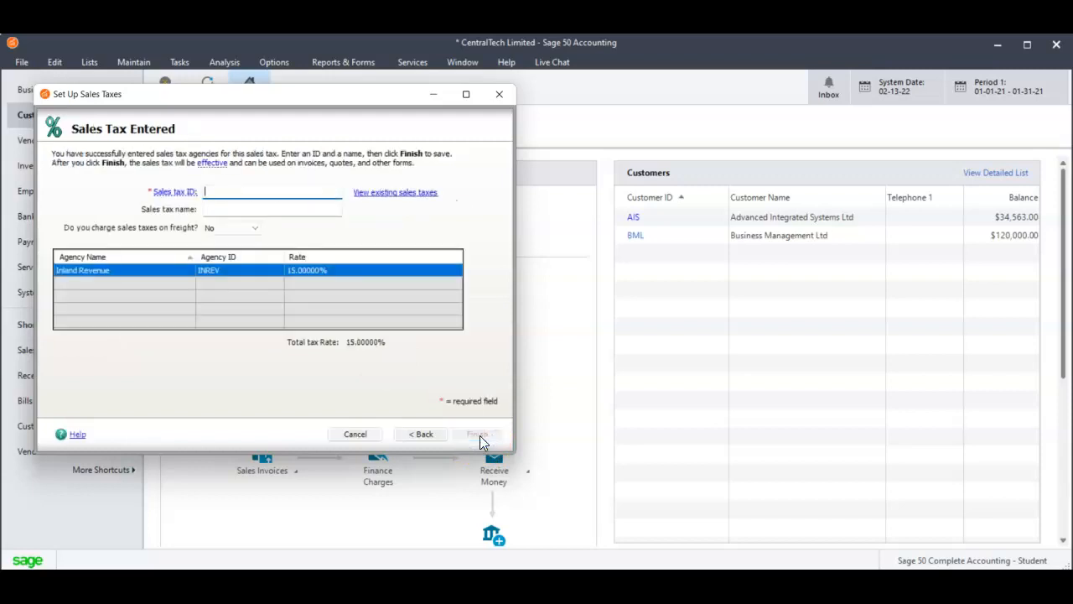
- Save the sales tax with the ID GCT15% and the name General Consumption Tax, and close the wizard
text(GCT15%)
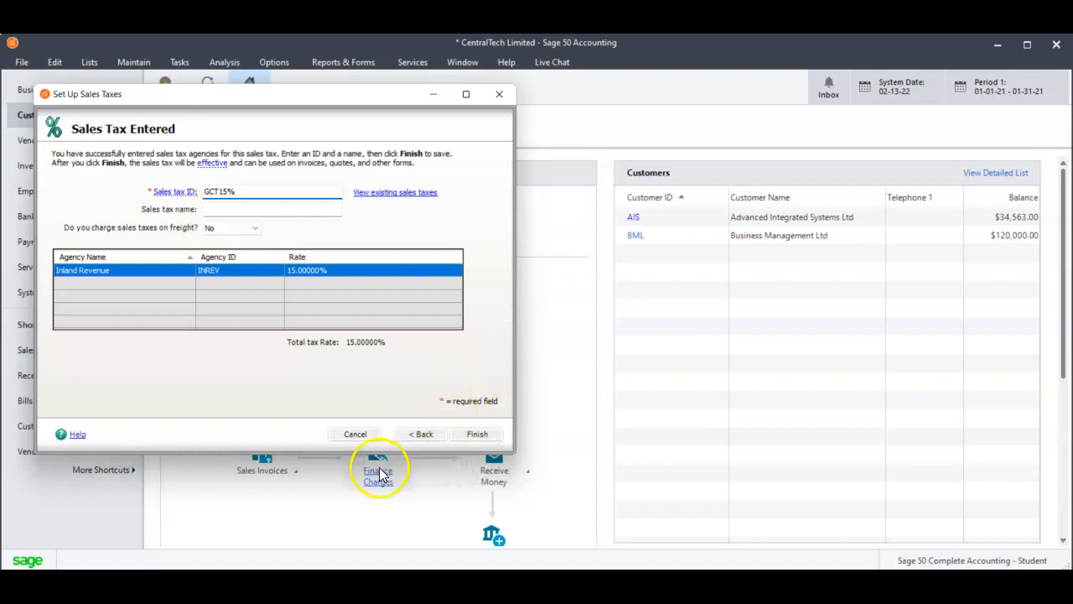
click(225, 207)
text(General Consumption Tax)
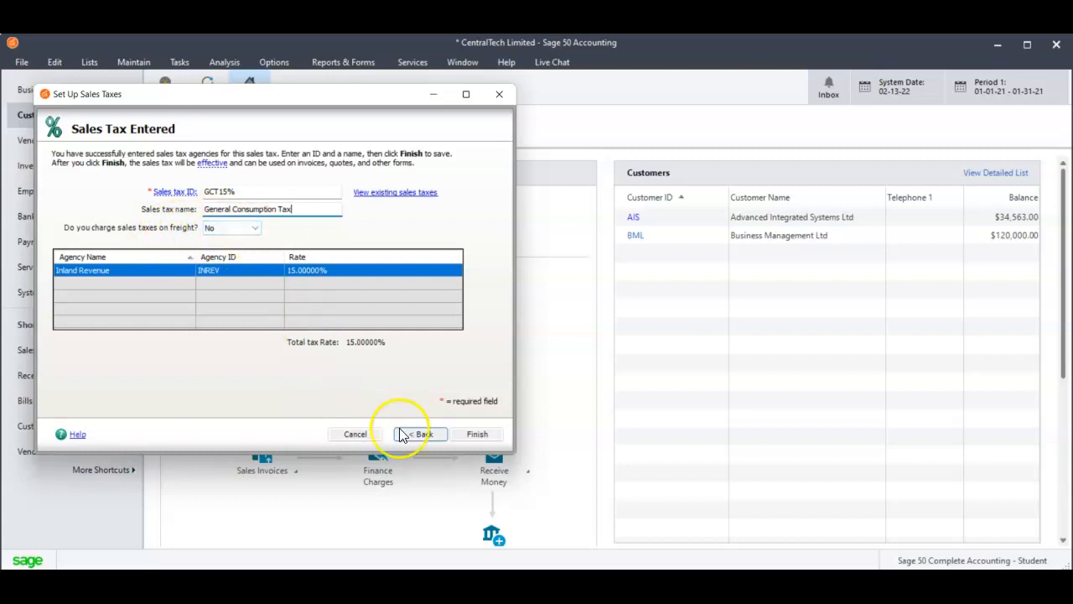
click(476, 435)
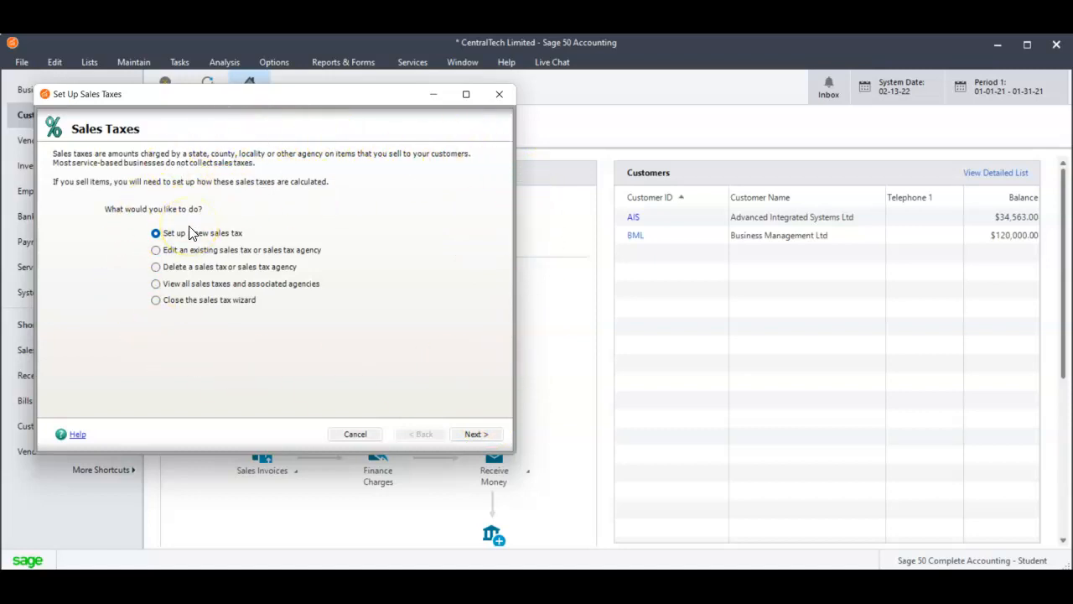
click(502, 95)
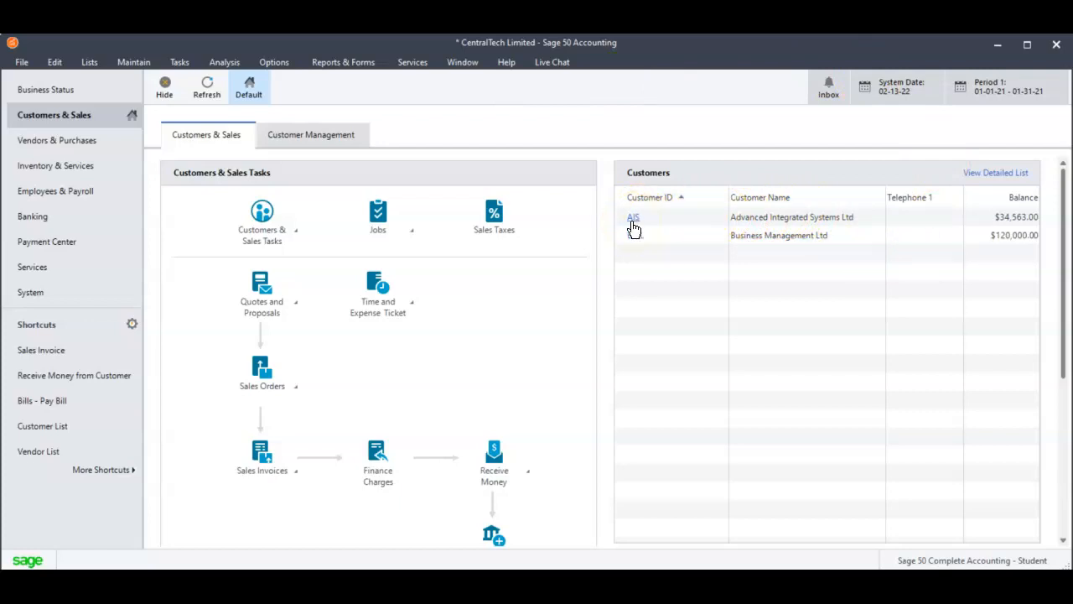
- Open the customer record for Advanced Integrated Systems Ltd and assign it the GCT15% sales tax
scroll(633, 227, down, 1)
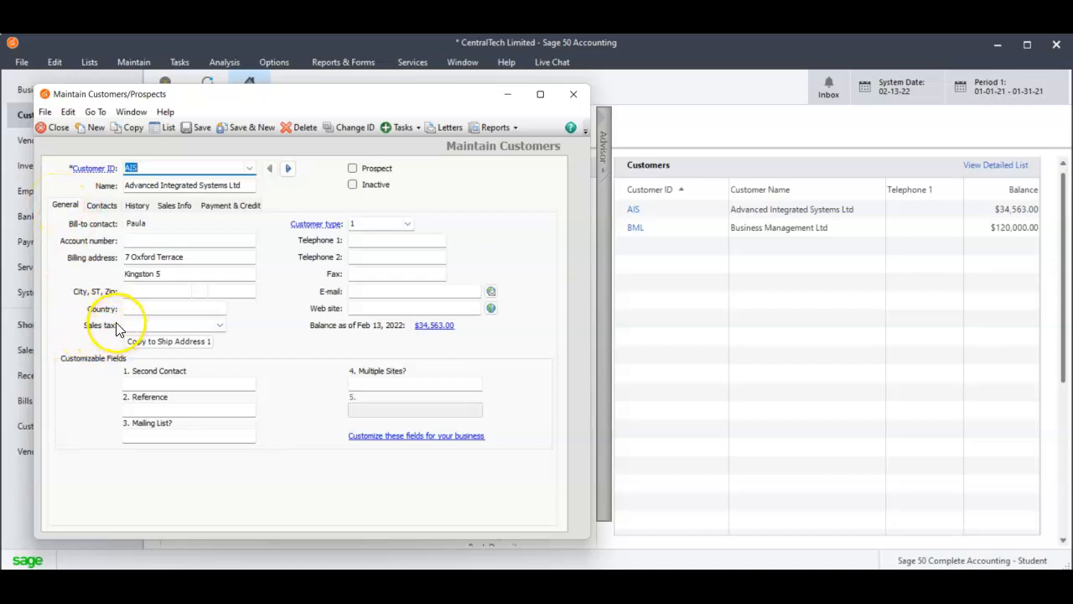
click(217, 325)
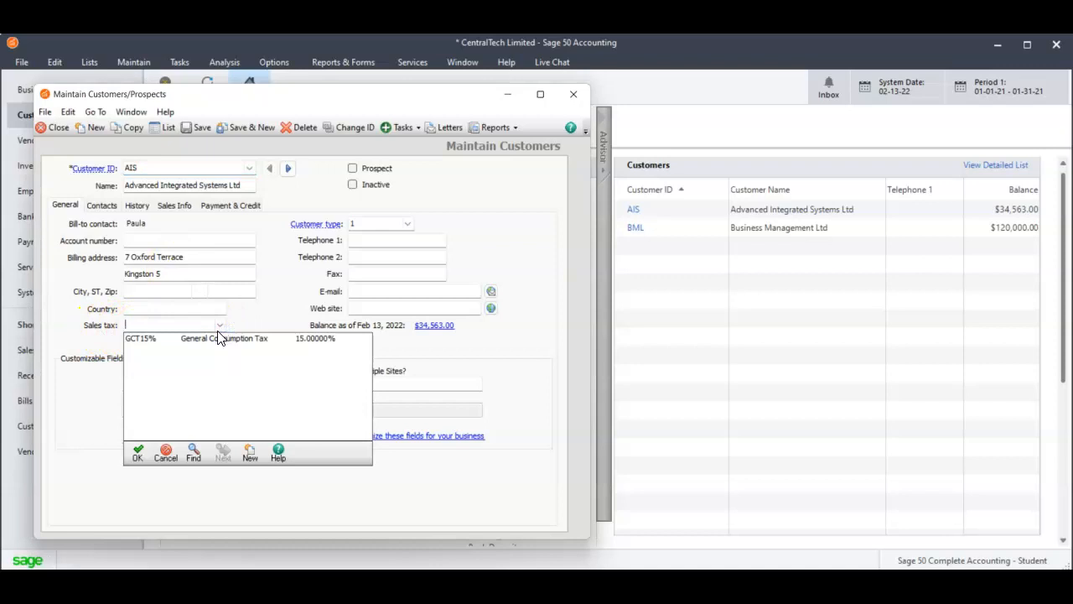
double_click(215, 342)
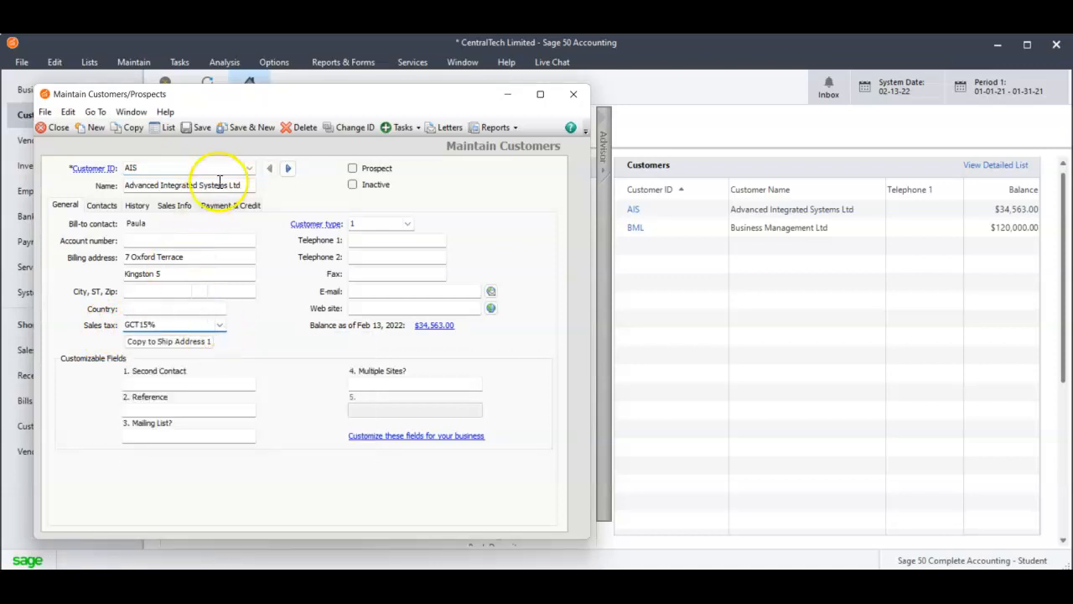
- Save the Advanced Integrated Systems Ltd record, and assign the GCT15% sales tax to Business Management Ltd, saving and closing that customer record
click(203, 128)
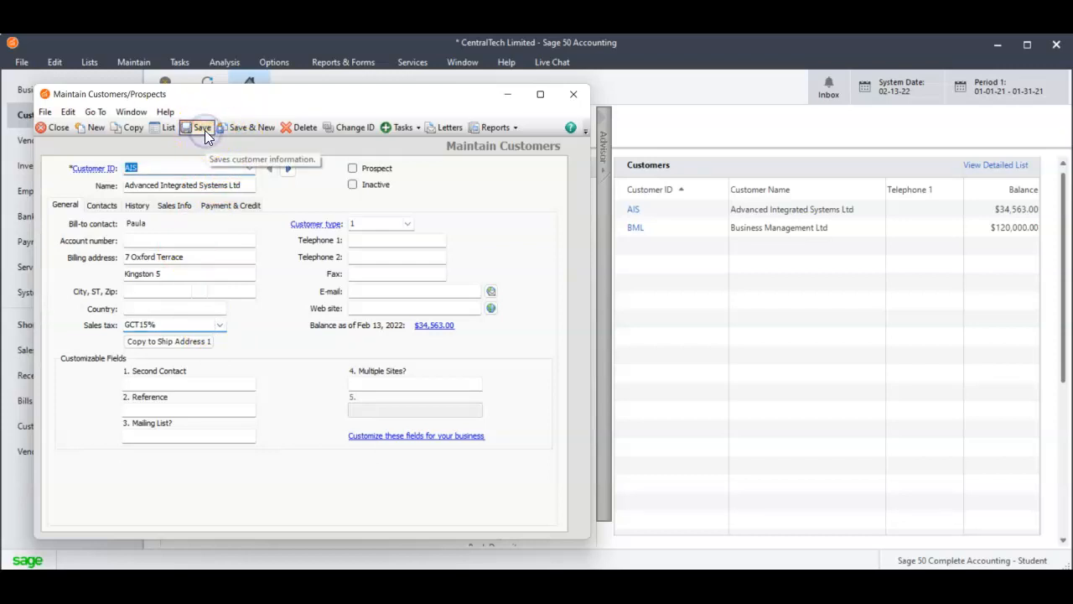
click(288, 169)
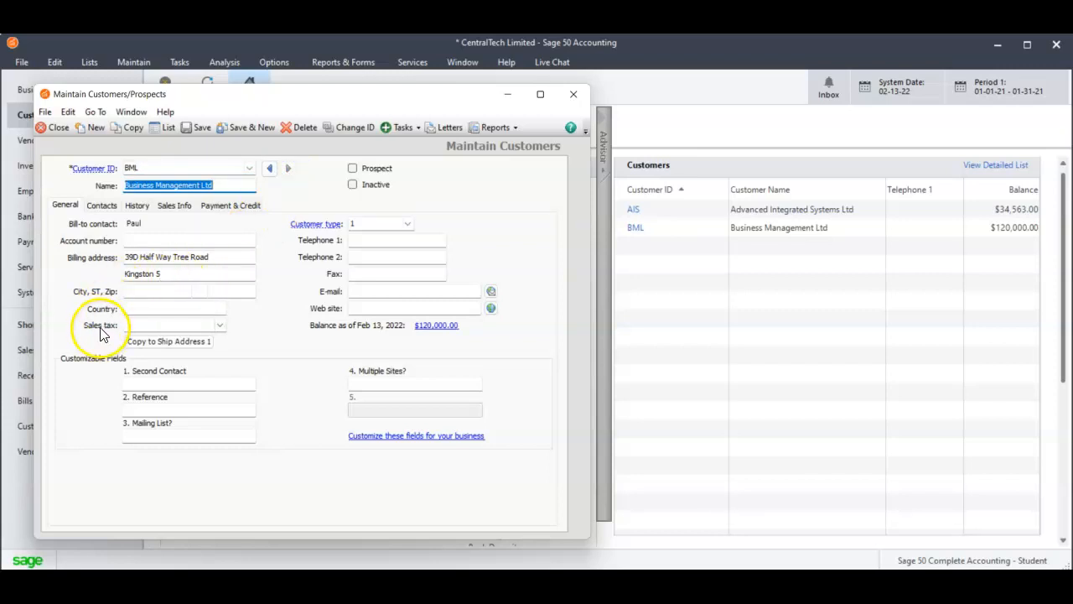
click(66, 207)
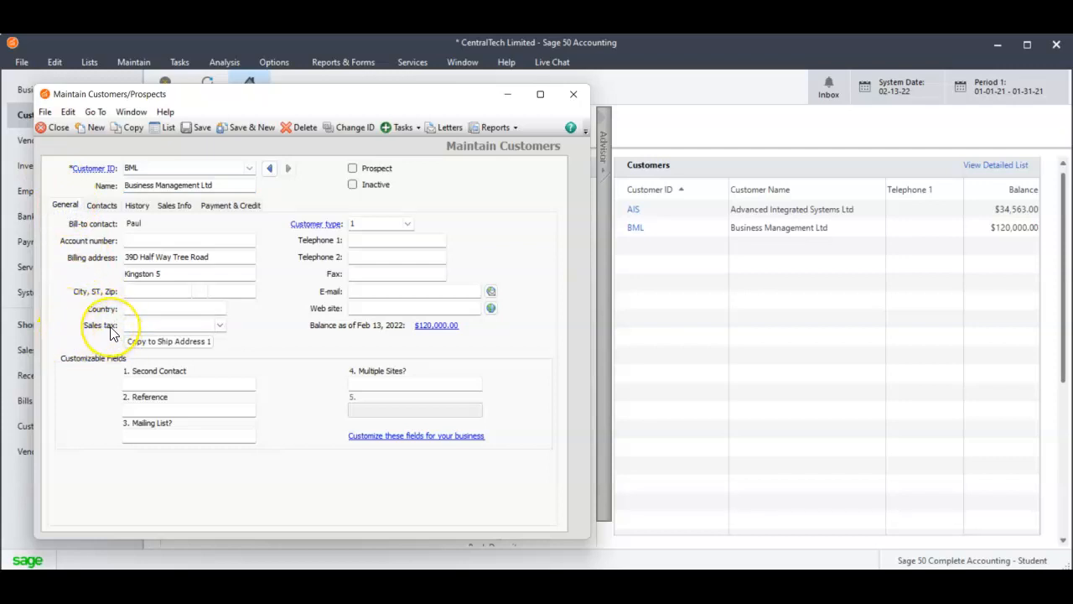
click(220, 325)
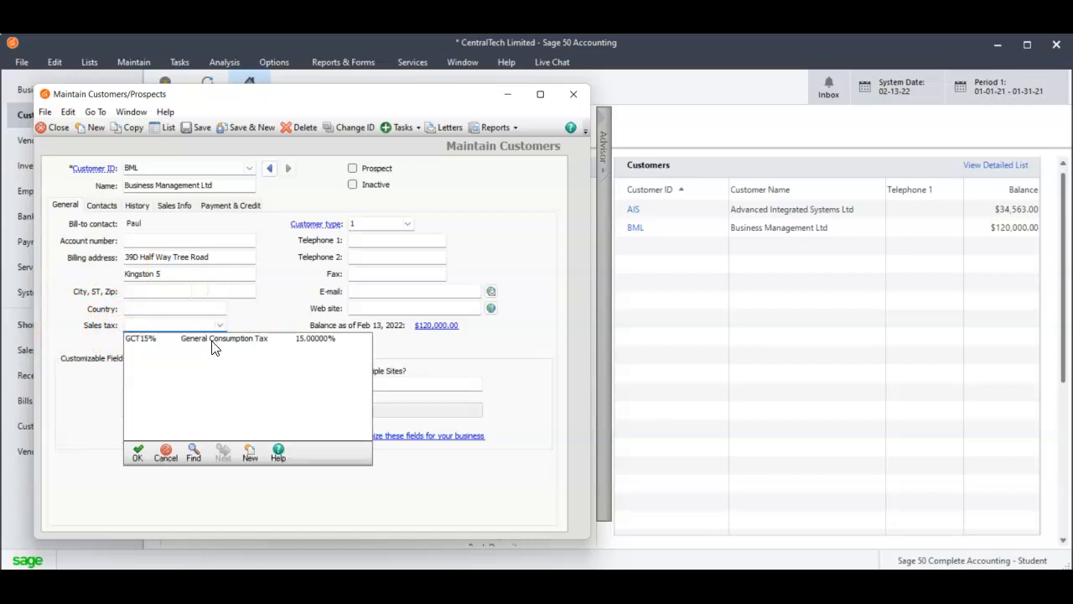
double_click(216, 342)
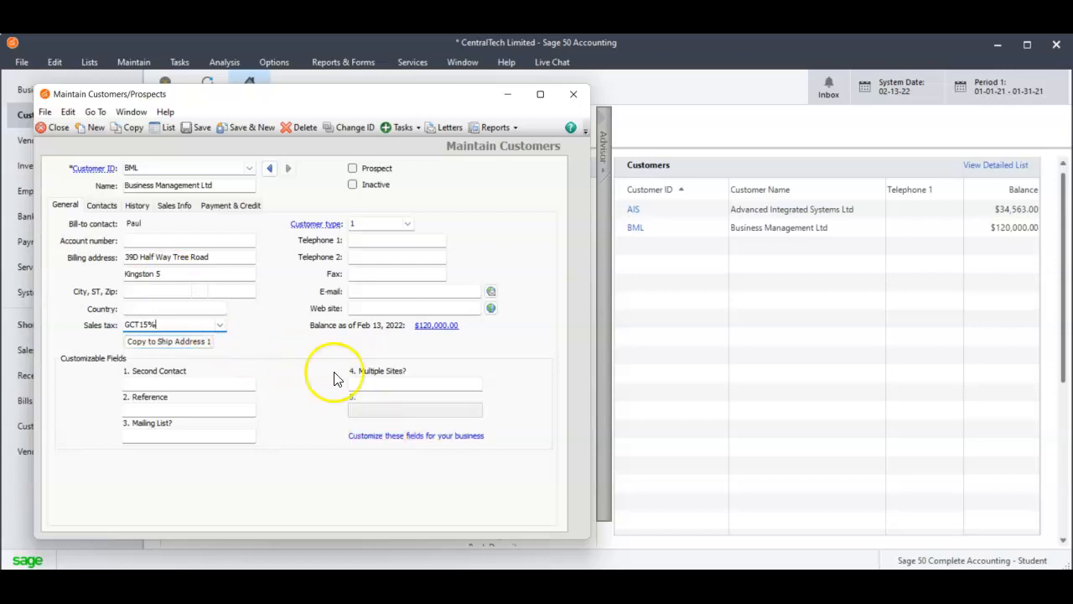
click(201, 126)
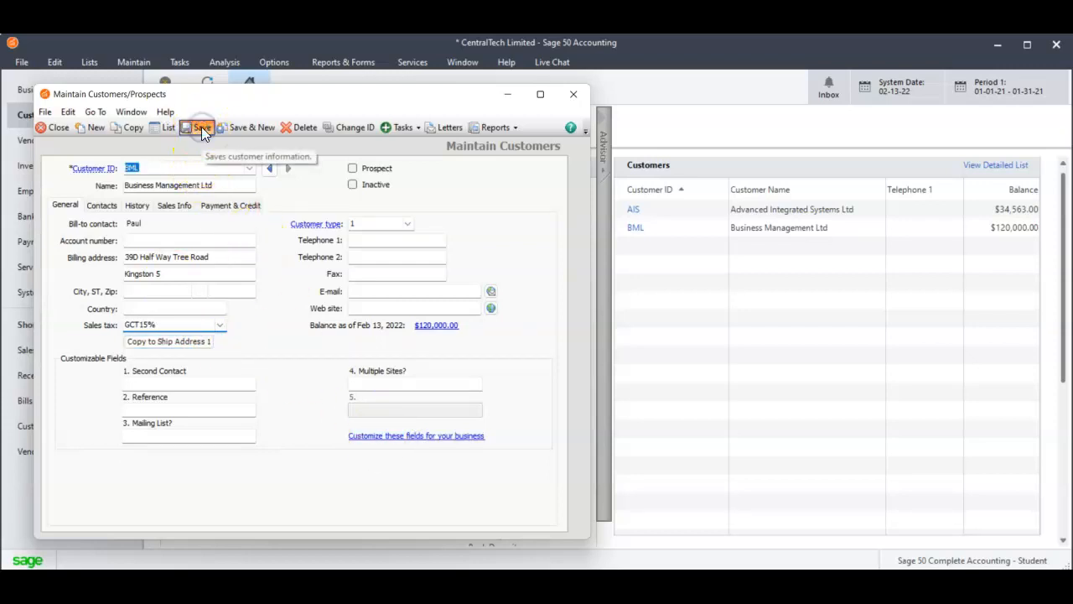
click(59, 127)
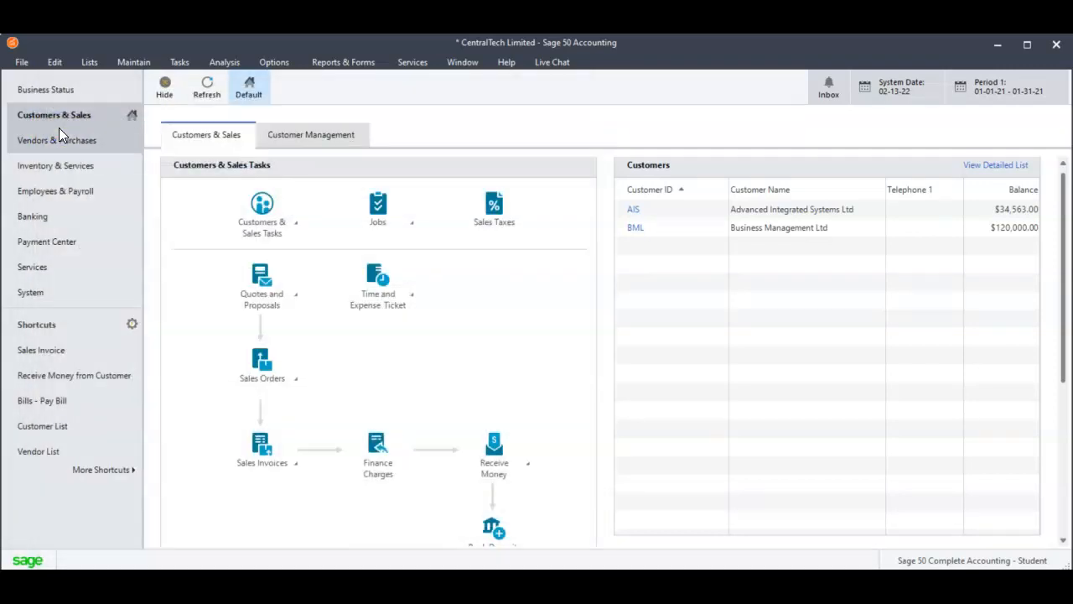